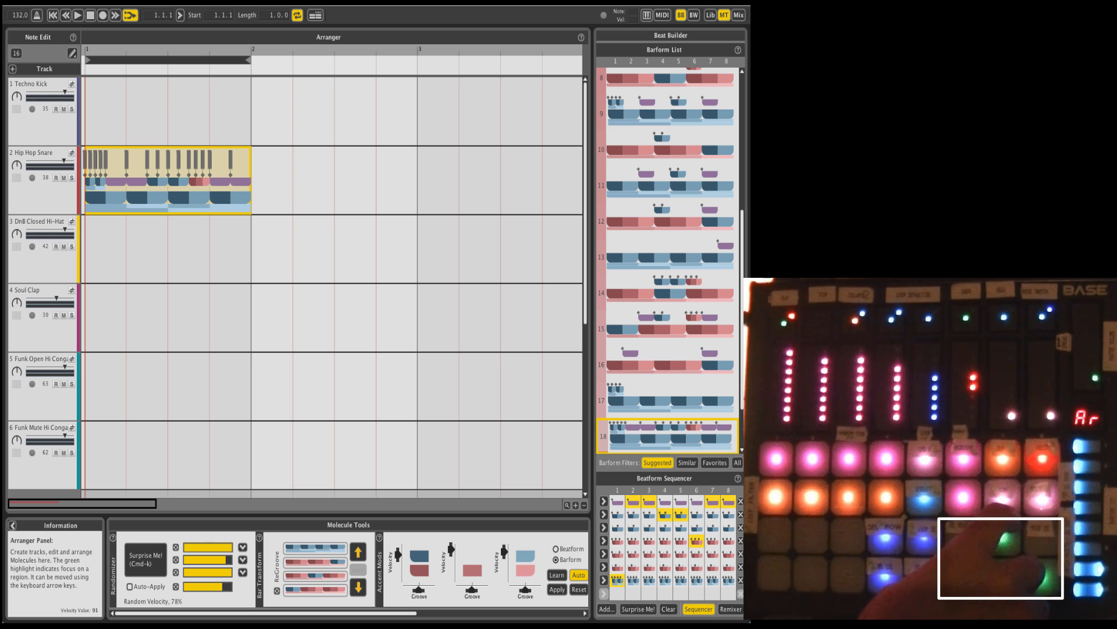
key("Up")
key("Down")
key("Down")
key("Down")
key("Down")
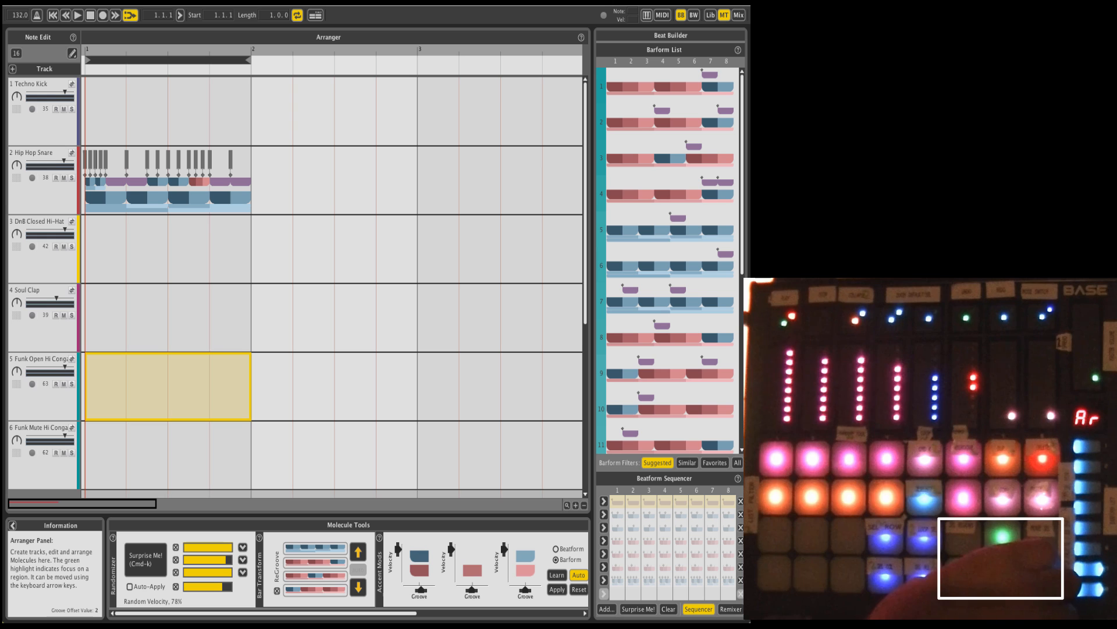
key("Right")
key("Left")
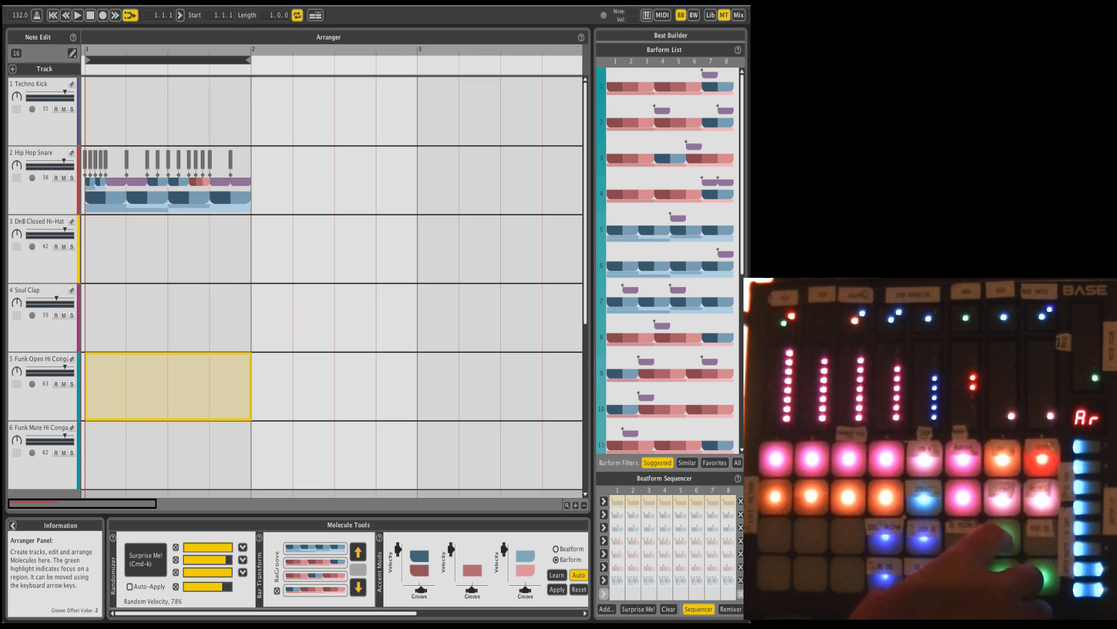
Step: Start playback and insert suggested barform 5 into bar 1 of the Techno Kick track
key("Up")
key("Up")
key("Up")
key("Up")
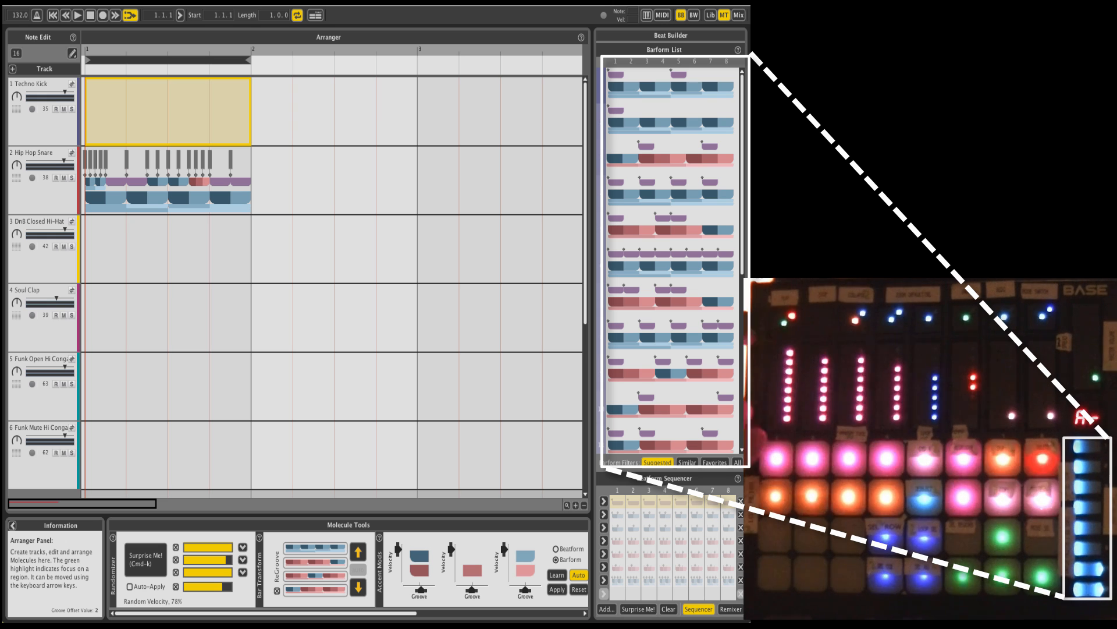
key("space")
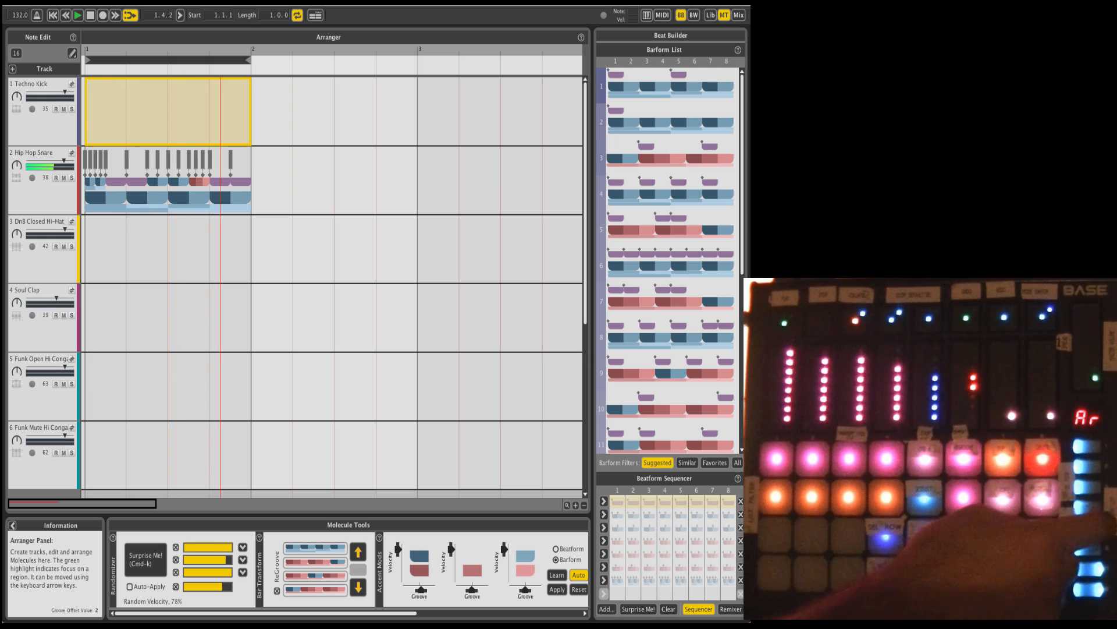
left_click(671, 229)
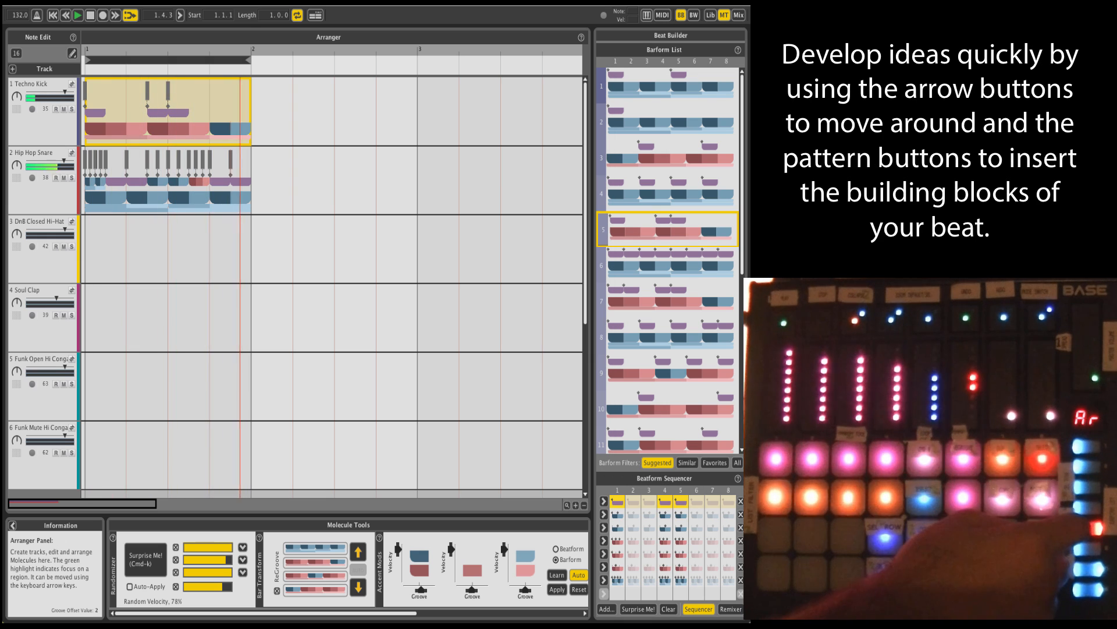
Step: Insert barform 1 into bar 1 of the DnB Closed Hi-Hat track and replace the Hip Hop Snare pattern with its barform 1
key("Down")
key("Down")
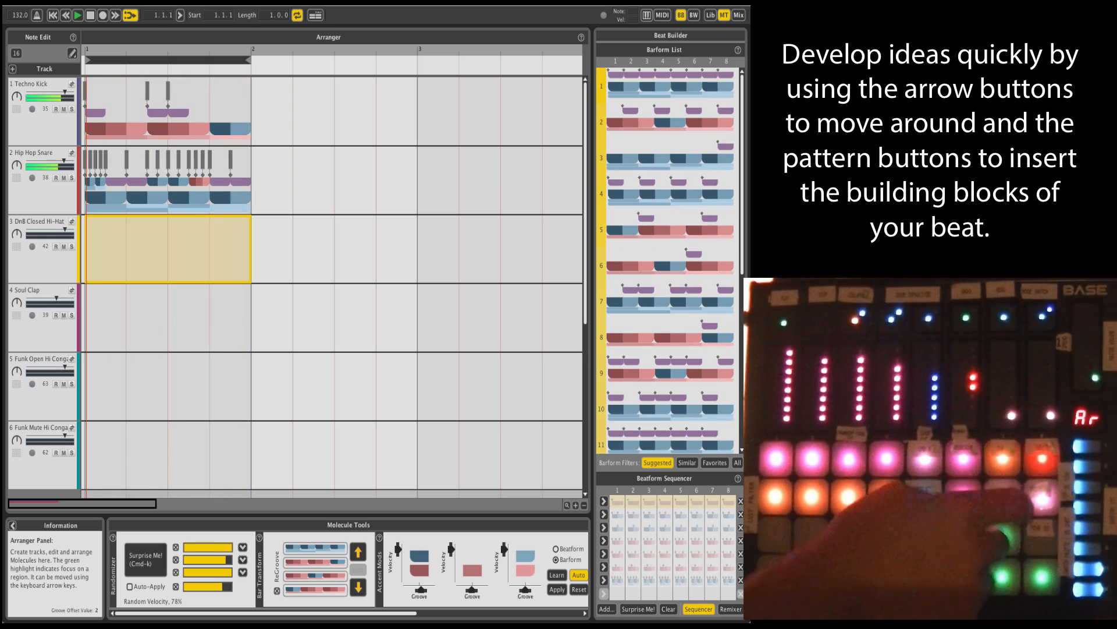
left_click(670, 86)
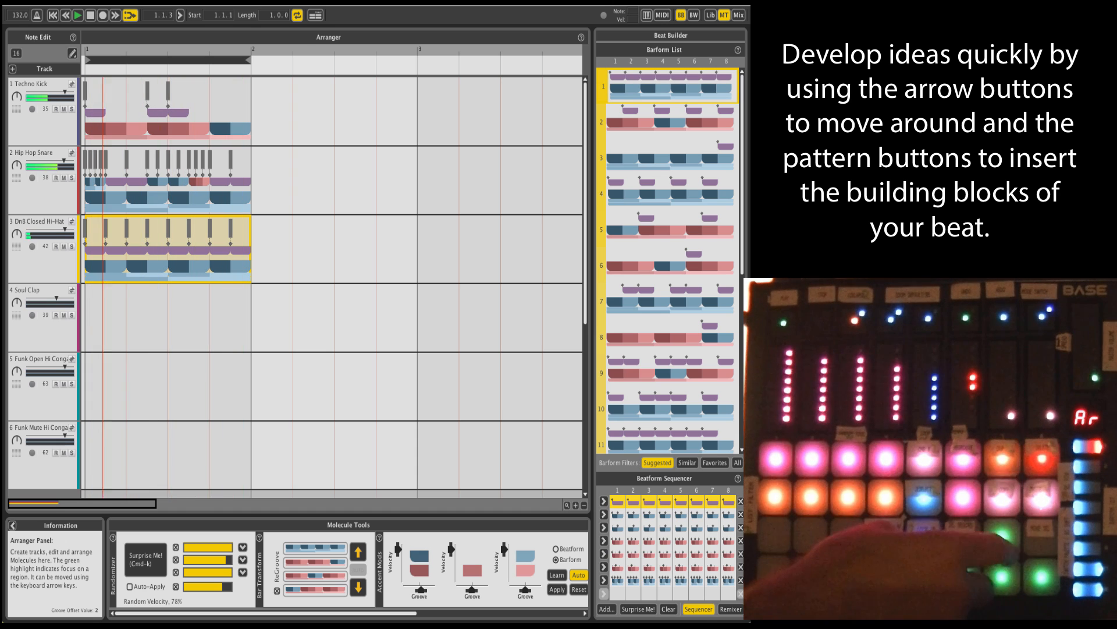
key("Up")
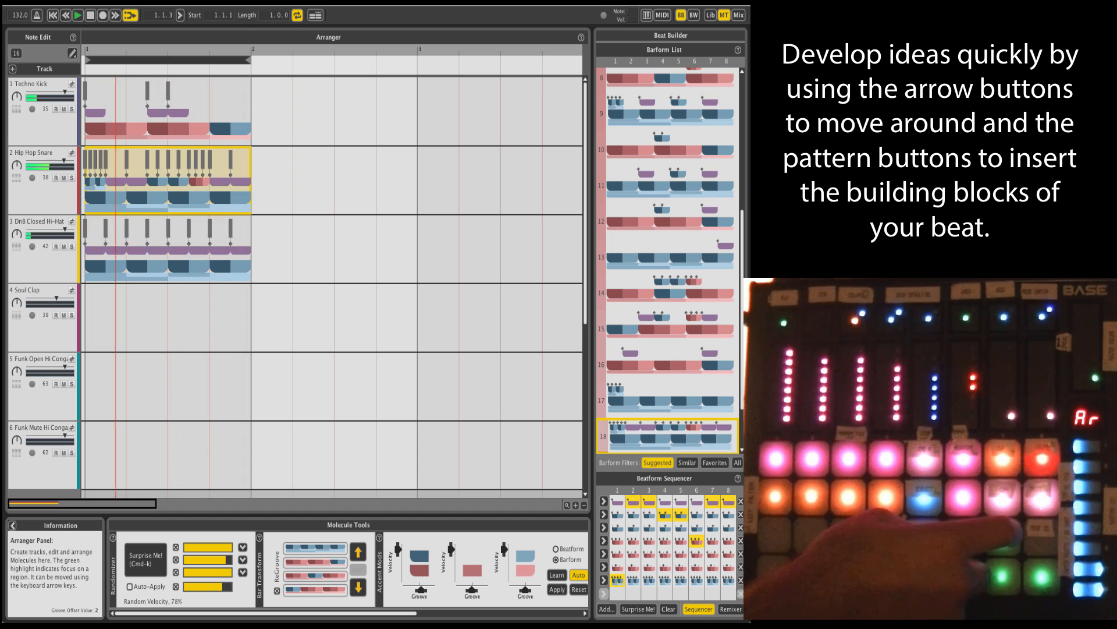
left_click(668, 86)
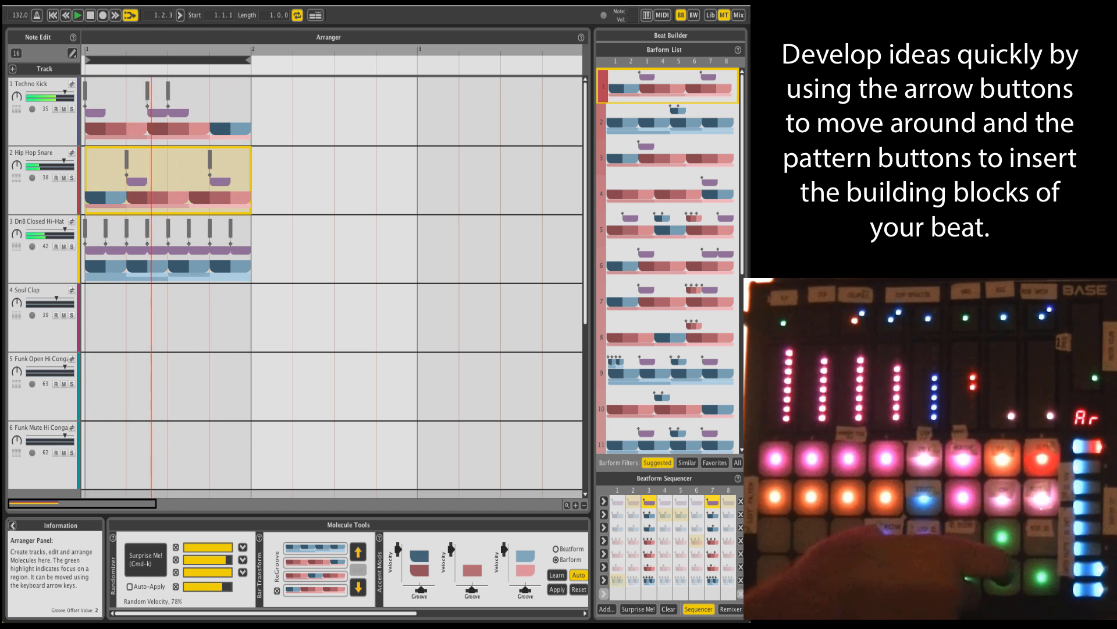
Step: Insert suggested barform 2 into bar 1 of the Soul Clap track
key("Down")
key("Down")
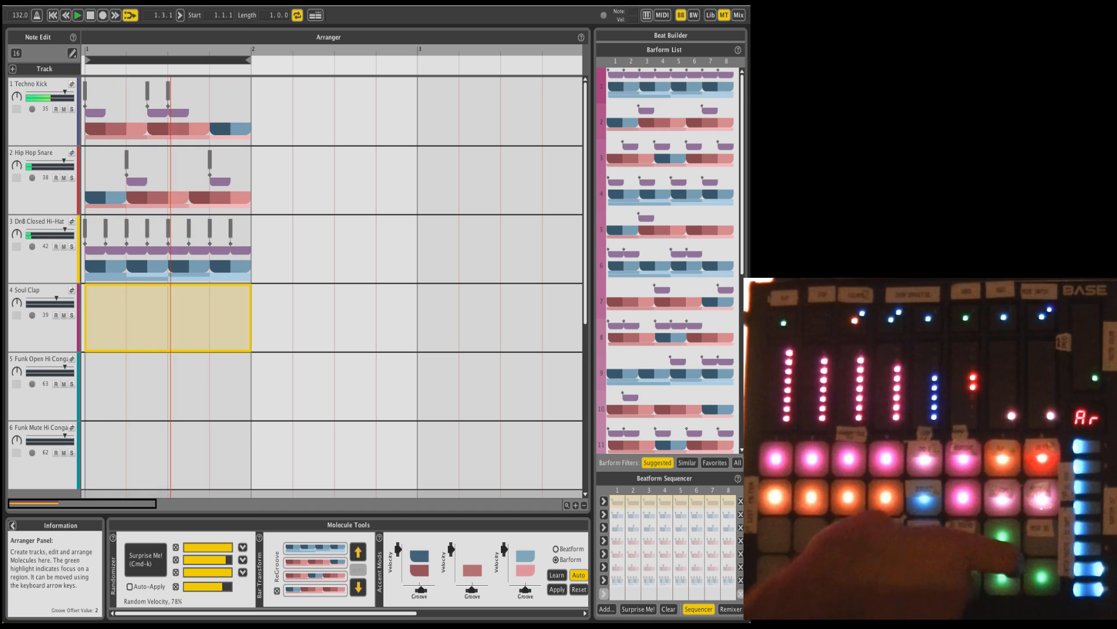
left_click(667, 122)
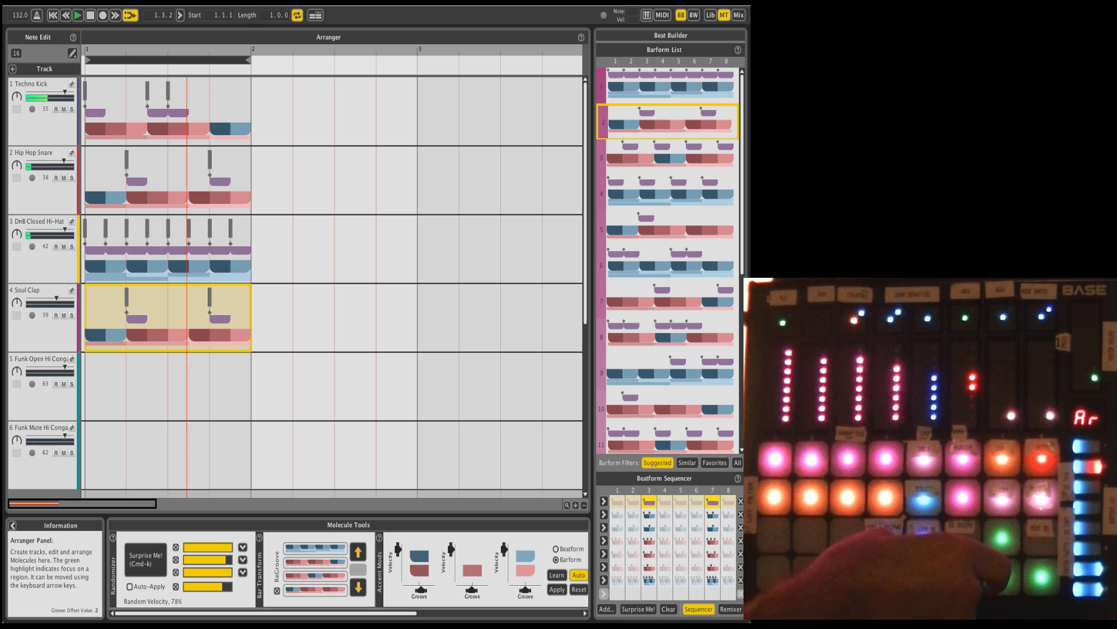
Step: Insert barform 4 into bar 1 of the Funk Open Hi Conga track and barform 7 into the Funk Mute Hi Conga track
key("Down")
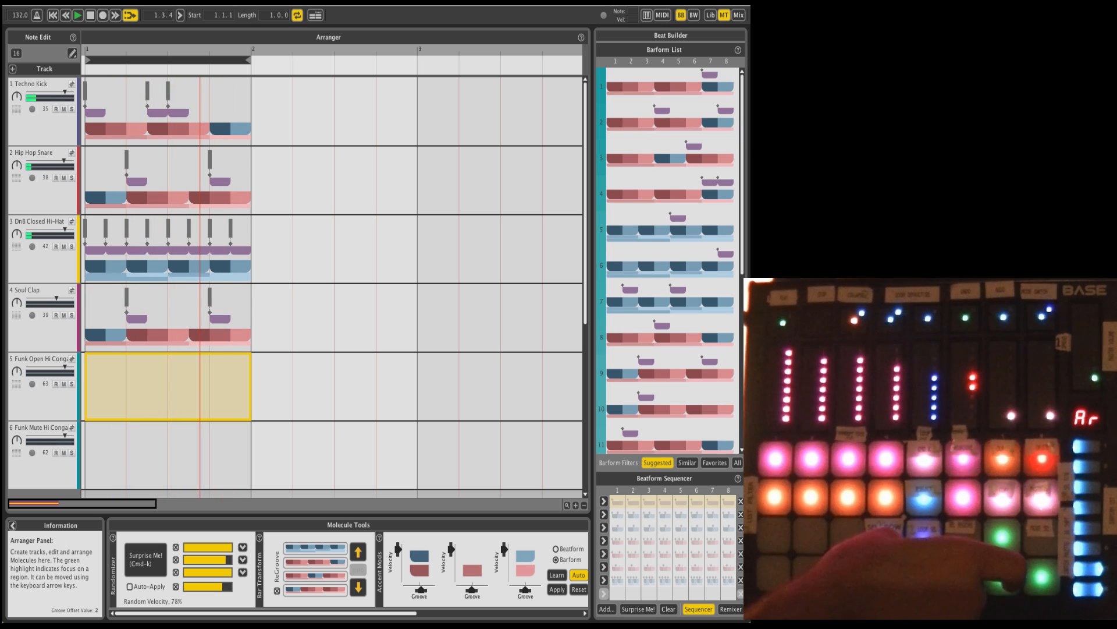
left_click(667, 193)
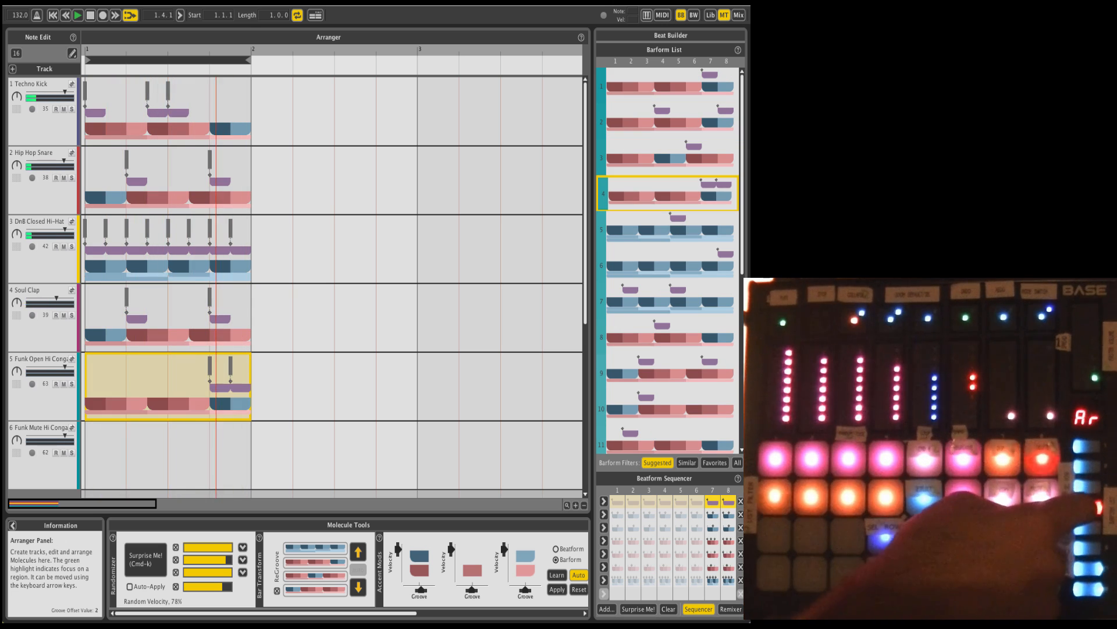
key("Down")
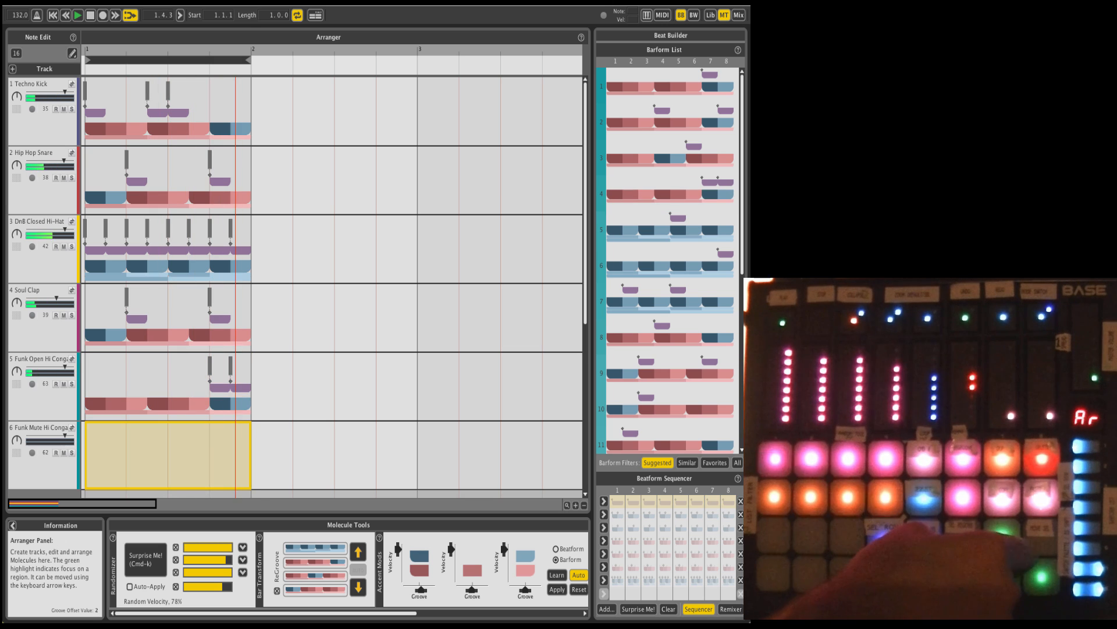
left_click(668, 301)
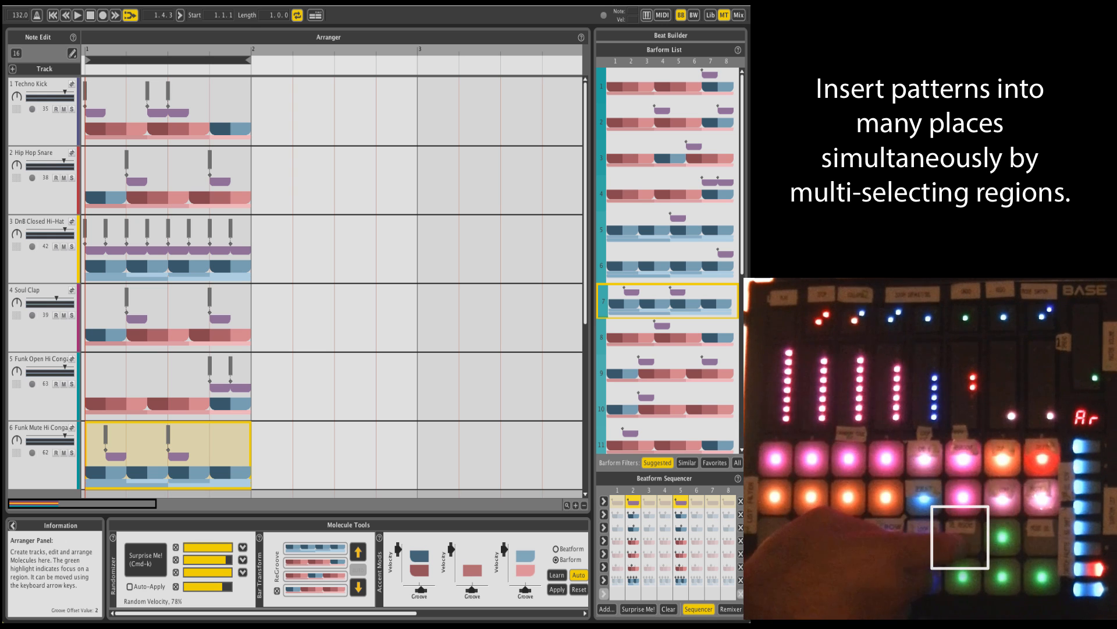
Step: Select bar 1 across all six tracks, delete its patterns and undo the deletion
key("shift+Up")
key("shift+Up")
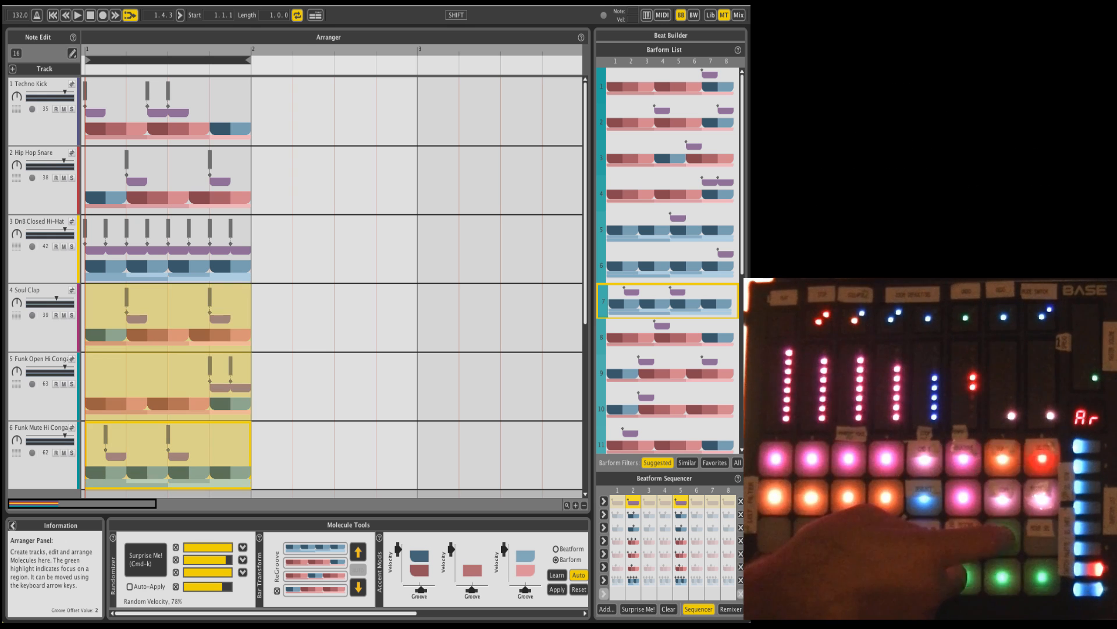
key("shift+Up")
key("shift+Up")
key("shift+Up")
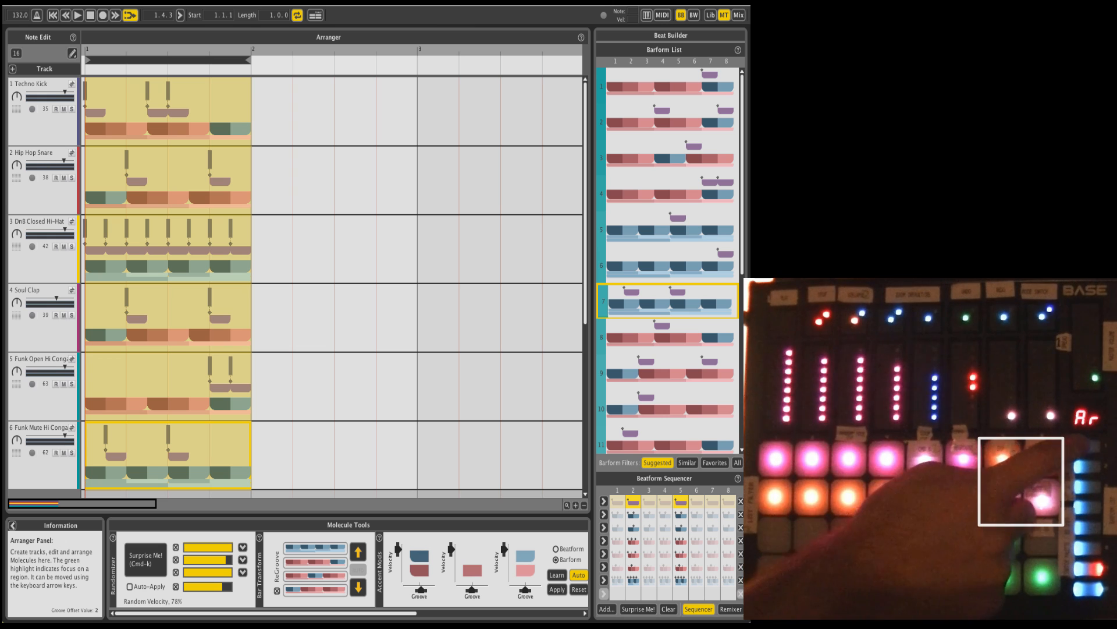
key("Delete")
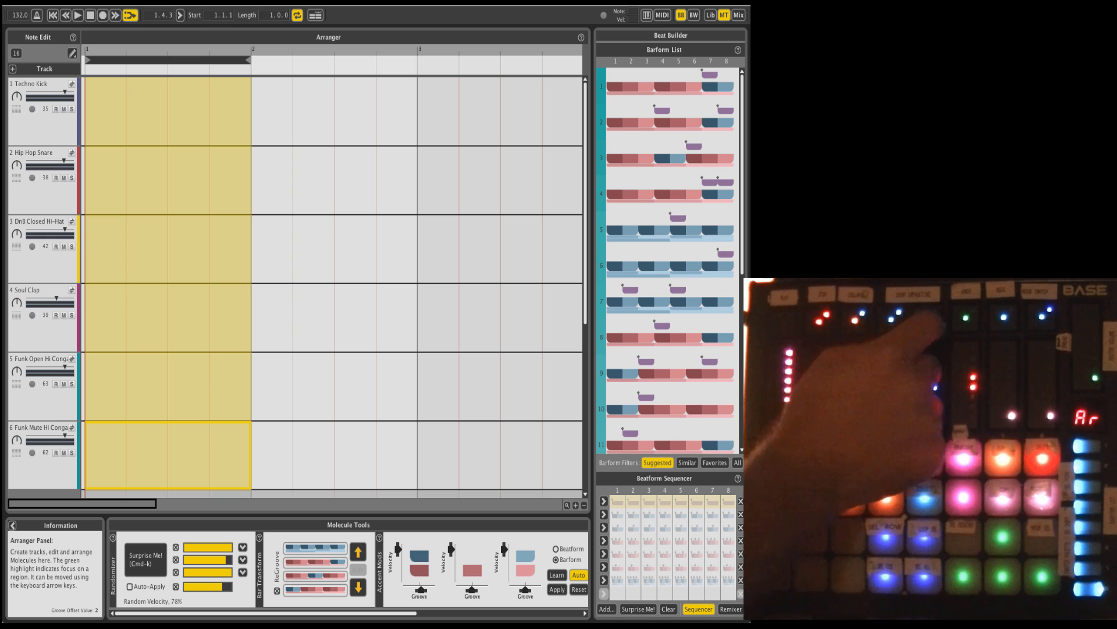
key("super+z")
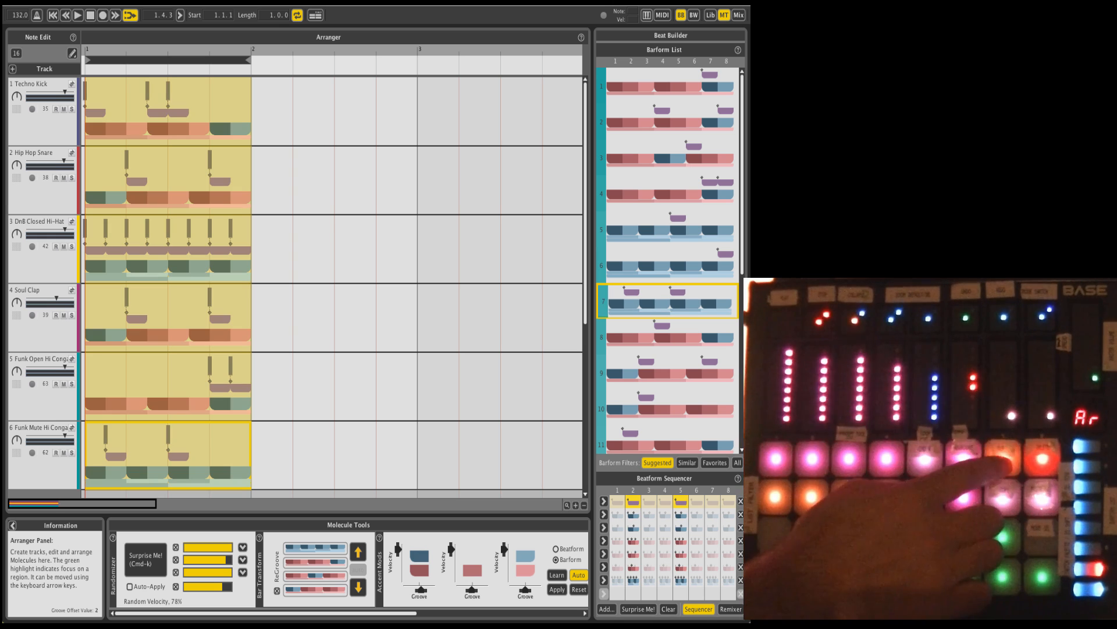
Step: Duplicate the selected bar 1 patterns of all six tracks into bar 2
key("super+d")
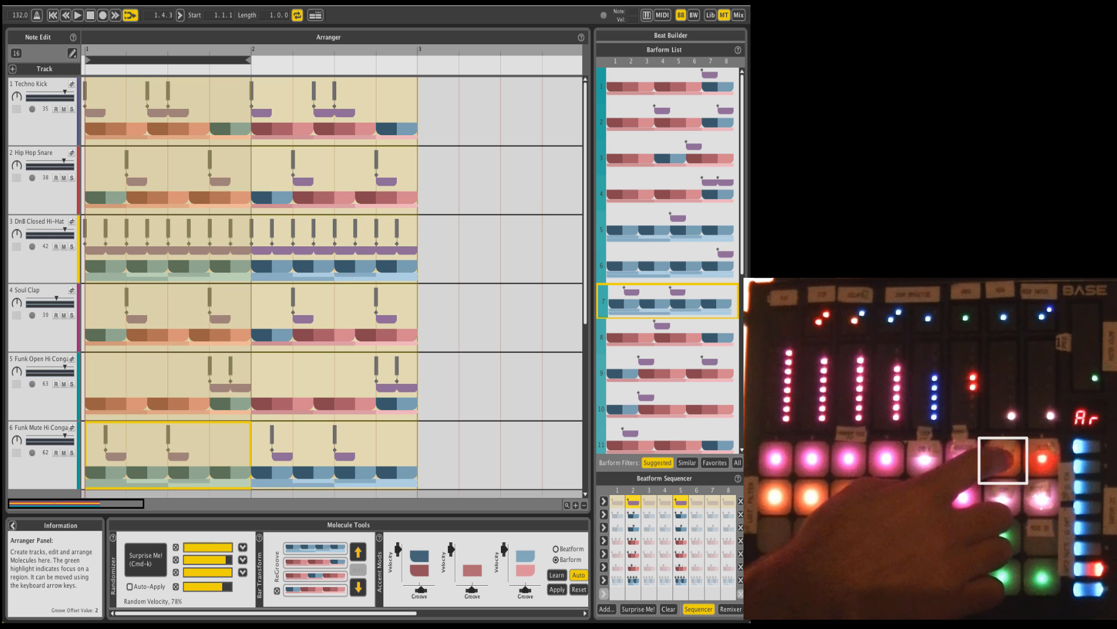